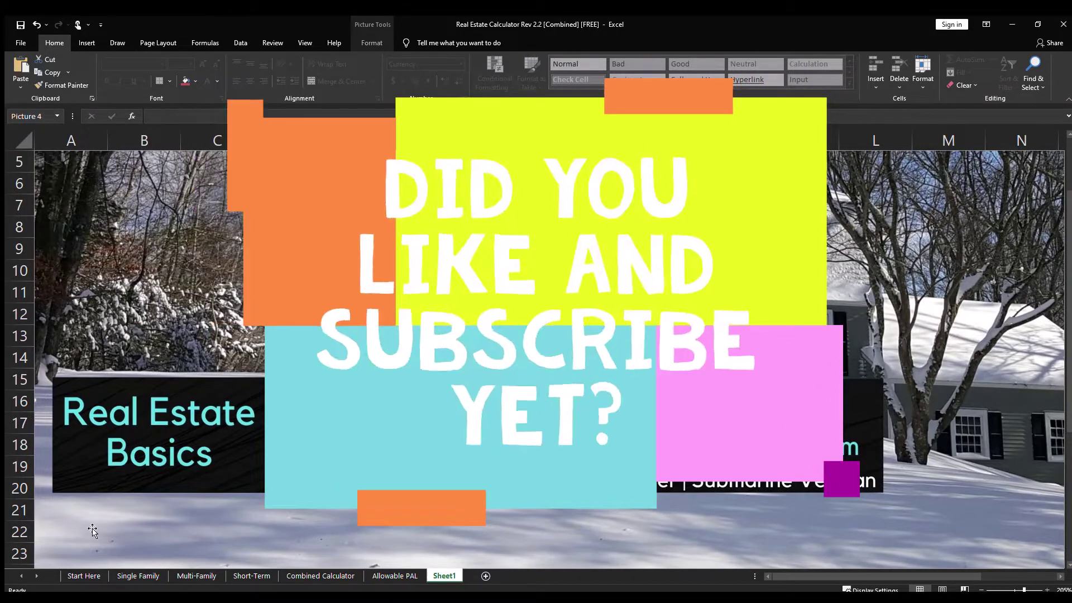
Switch to the Single Family calculator sheet and select the $275,000 purchase price
click(126, 575)
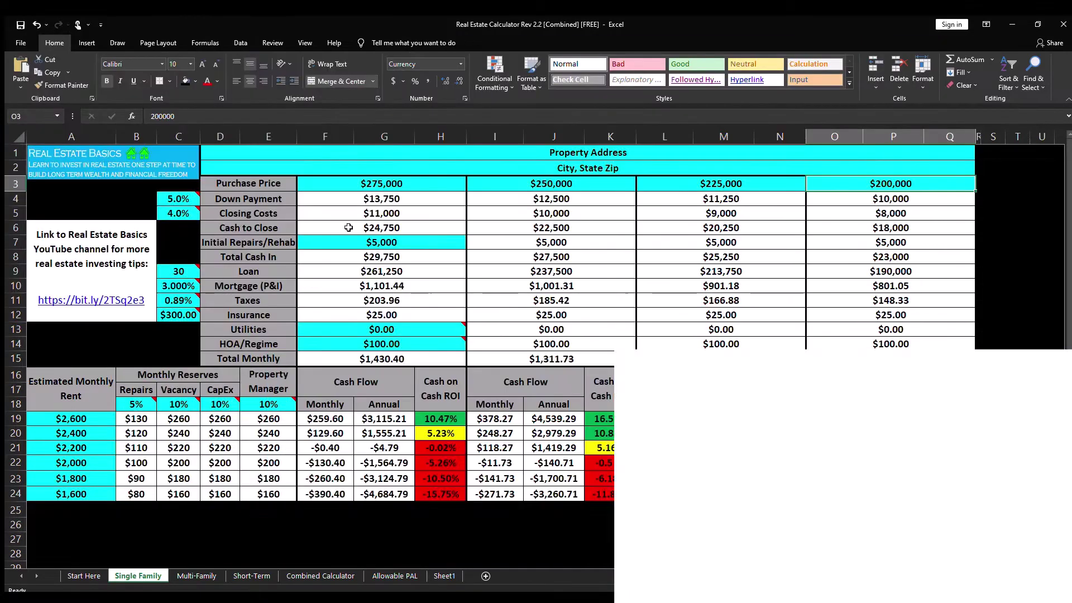
click(418, 181)
click(514, 182)
click(753, 184)
click(825, 184)
drag(89, 424, 87, 496)
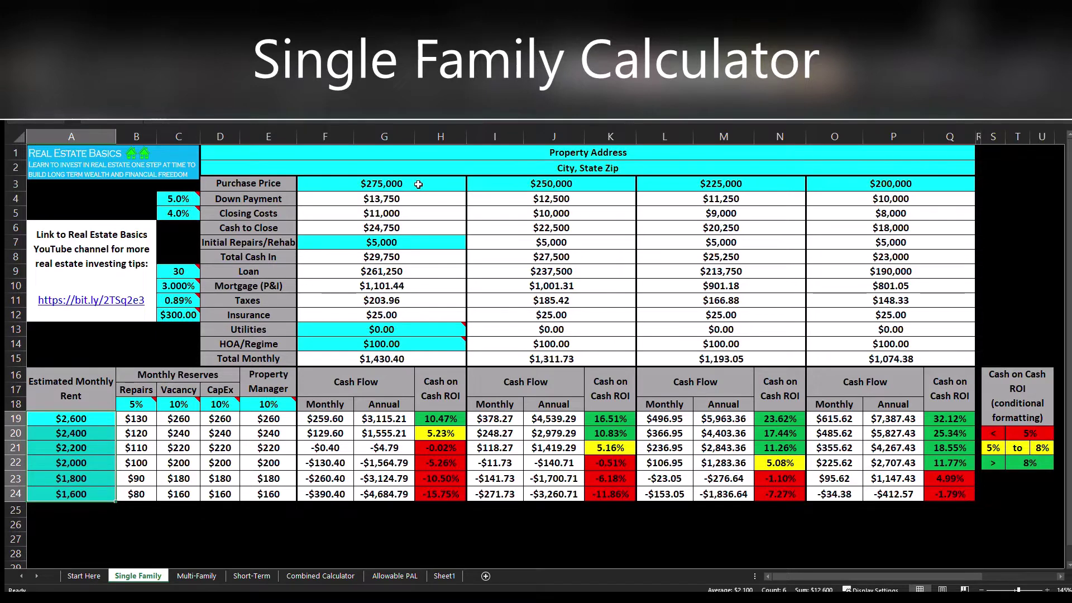
mouse_move(180, 198)
mouse_move(191, 271)
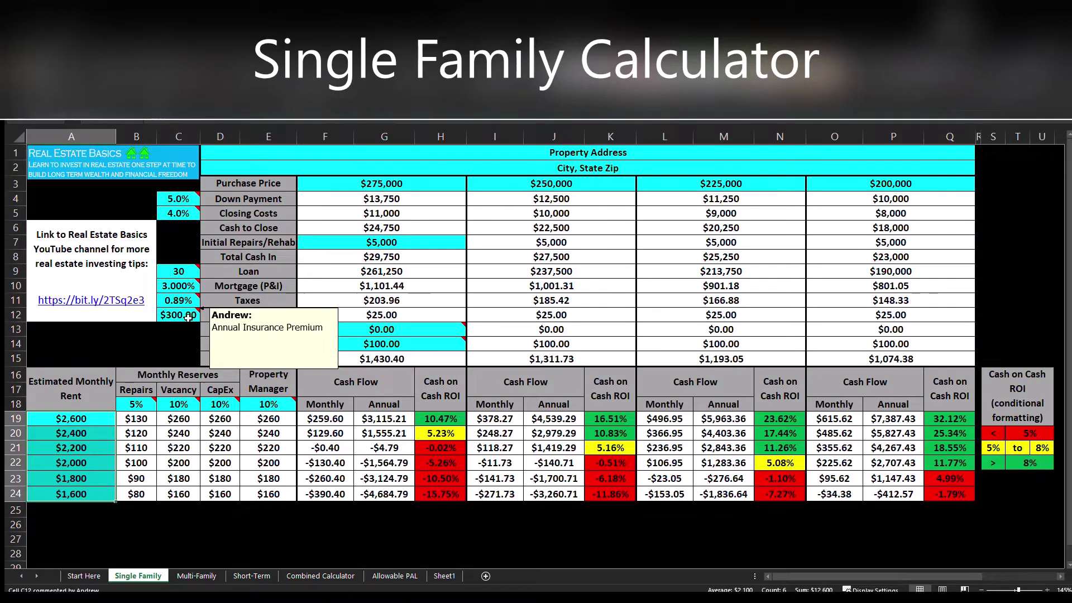
mouse_move(338, 330)
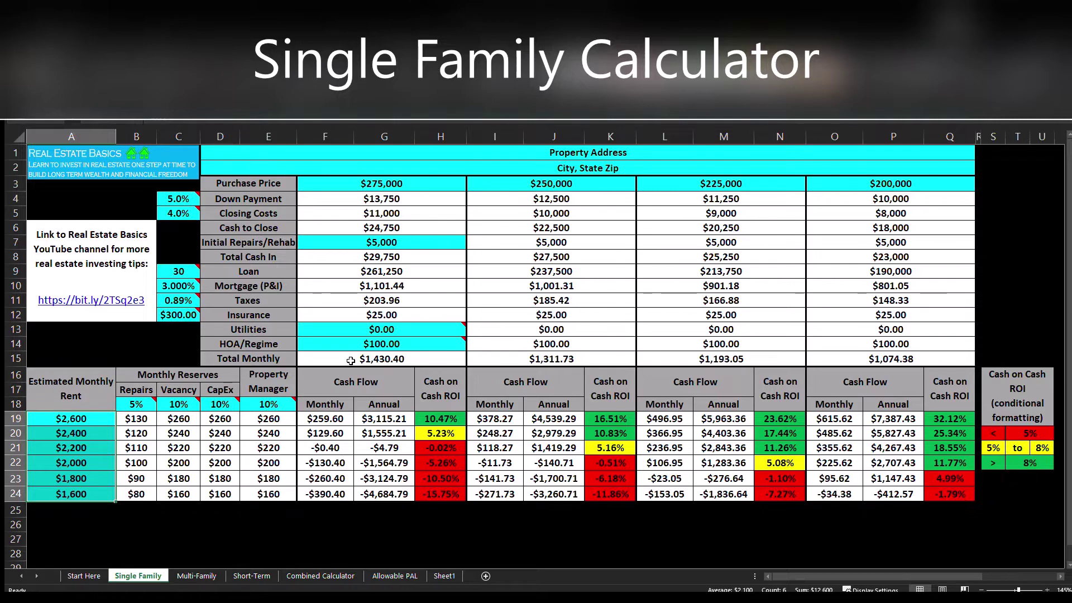
drag(103, 418, 70, 494)
mouse_move(288, 404)
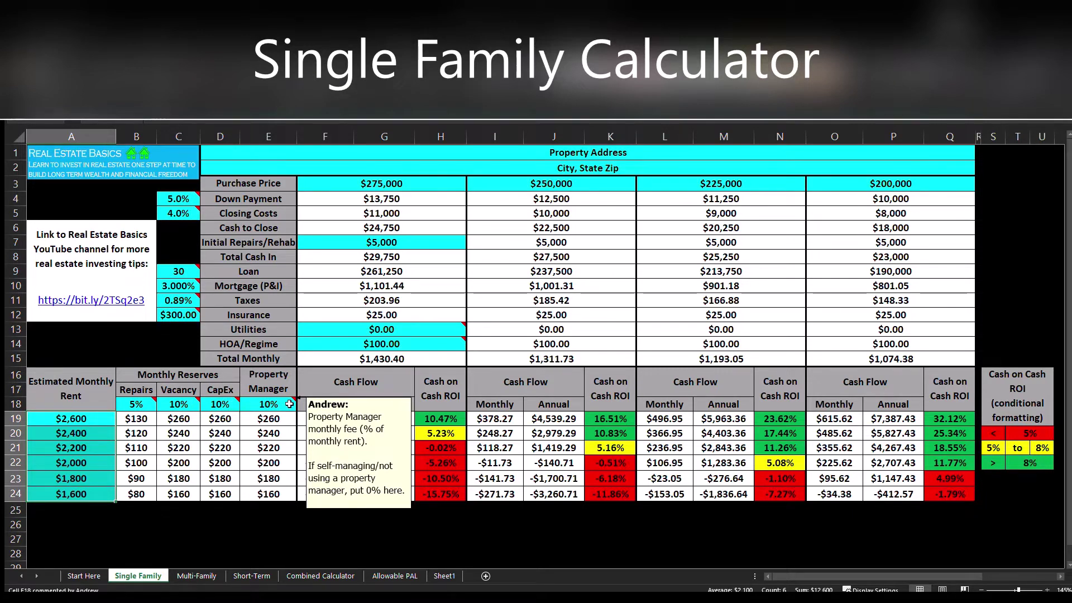
Set the Single Family property manager fee in E18 to 0%
click(289, 404)
text(0)
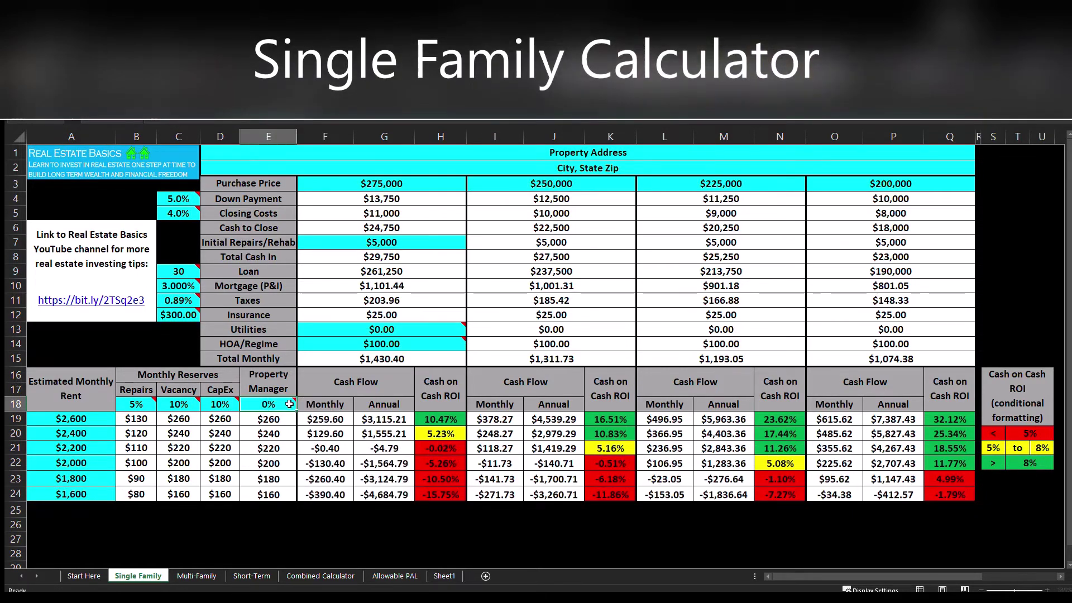
key(Return)
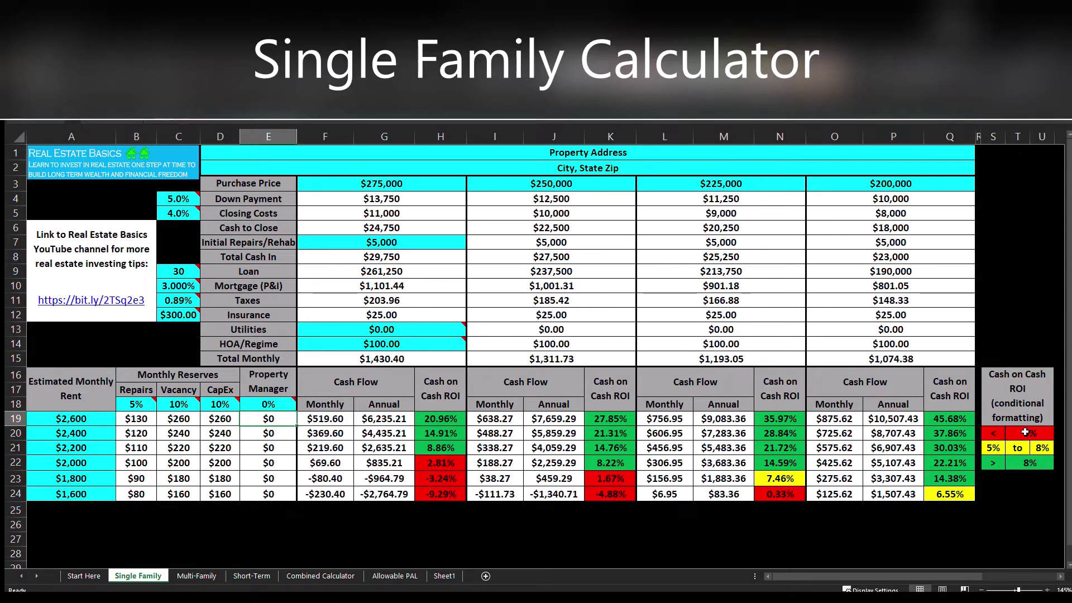
Raise the Cash on Cash ROI legend's top threshold in T22 from 8% to 10%
click(1031, 460)
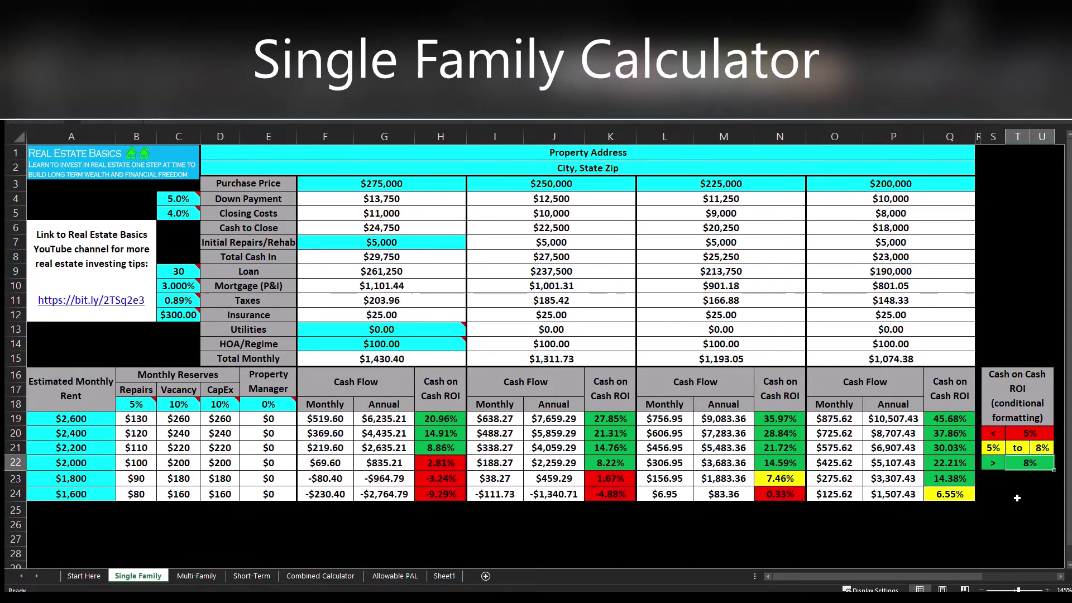
text(10%)
key(Return)
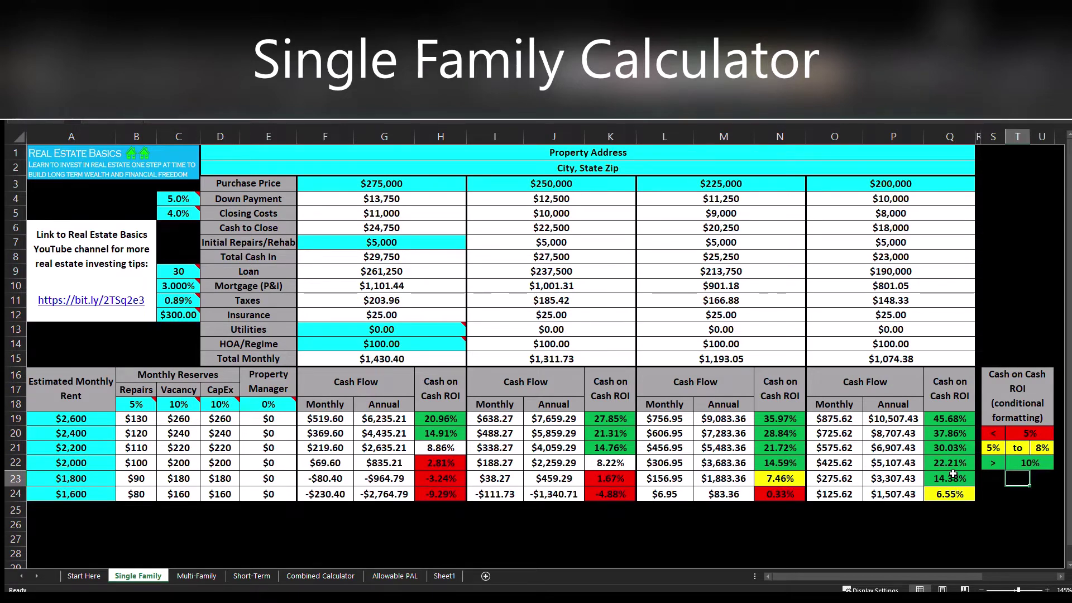
click(1040, 444)
click(996, 445)
click(1030, 434)
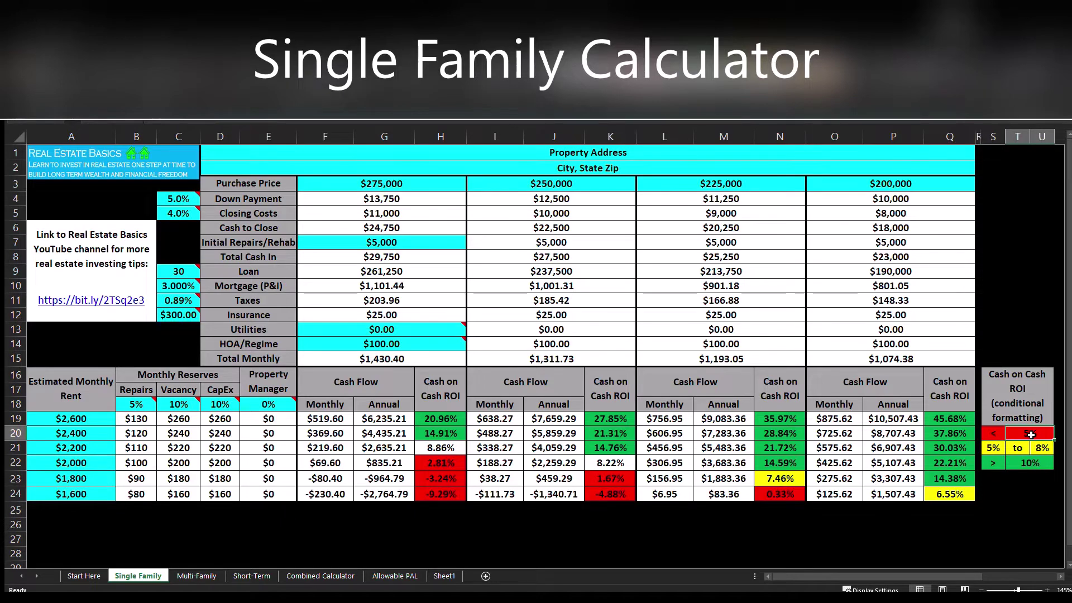
Clear the Unit 4 monthly rents (D19:D24) on the Multi-Family sheet
click(197, 575)
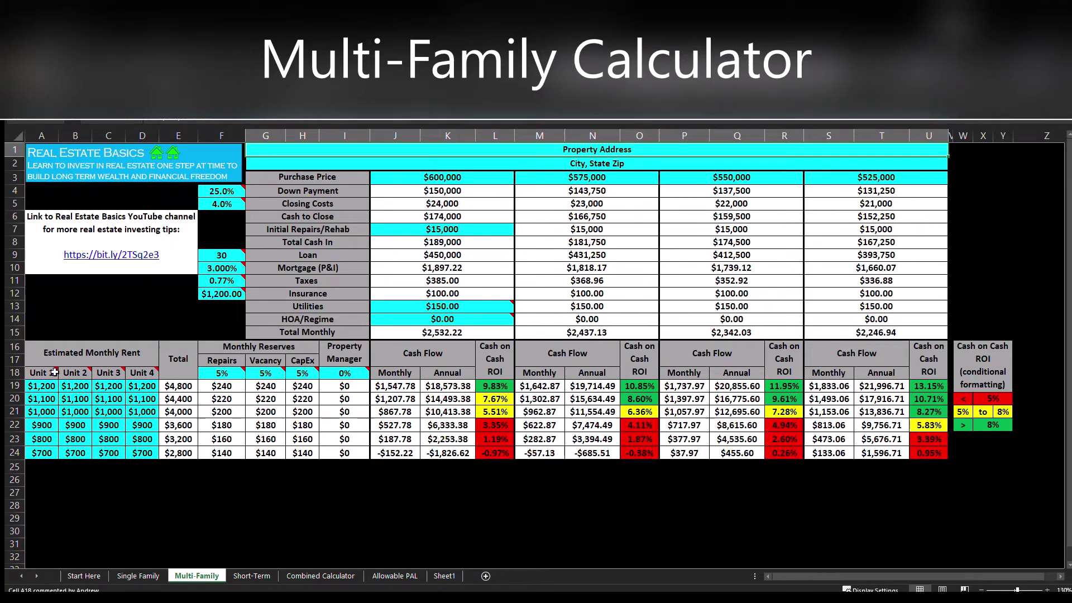
drag(43, 389, 142, 451)
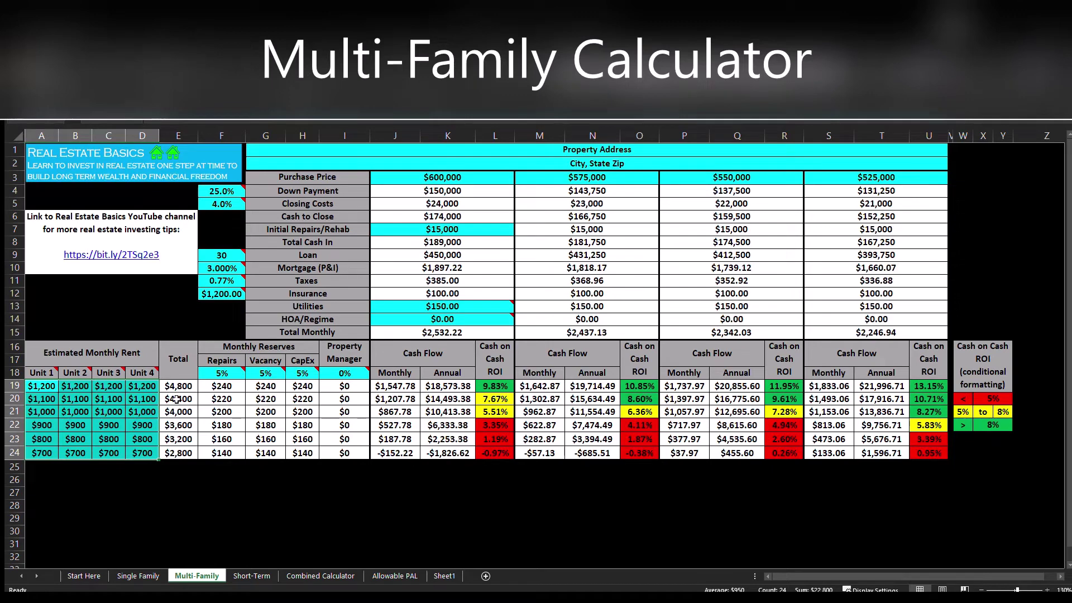
drag(137, 387, 152, 453)
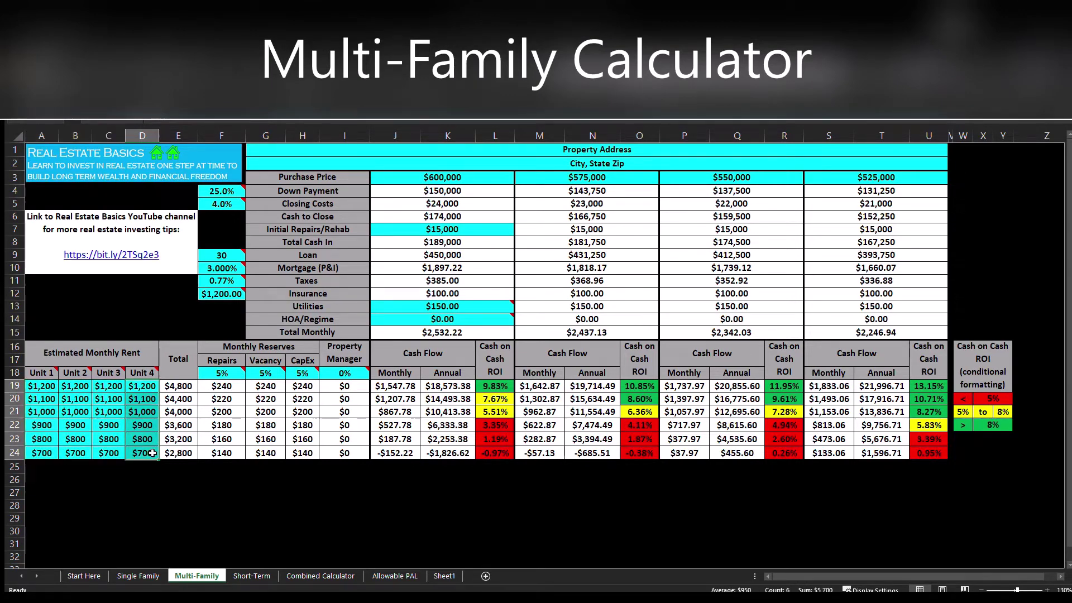
key(Delete)
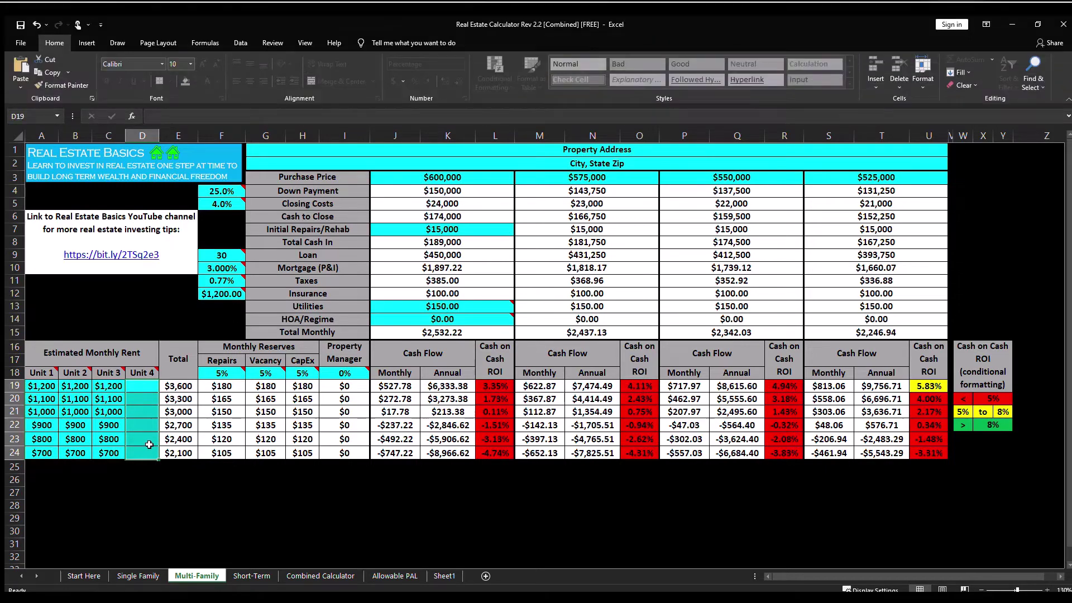
click(234, 575)
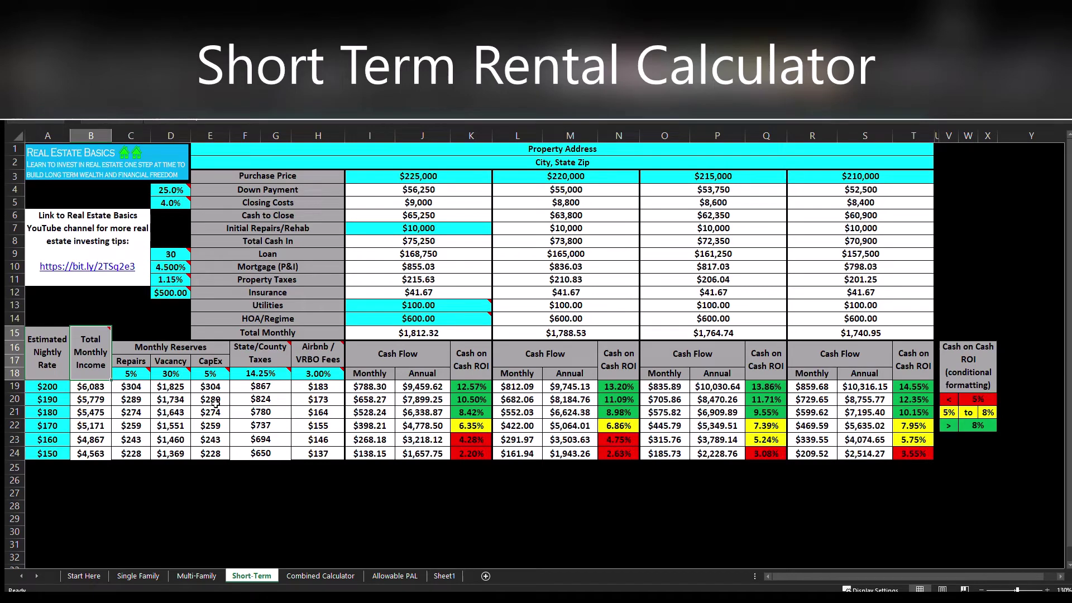
Check the Short-Term sheet's 14.25% state/county tax rate, then move to Combined Calculator
mouse_move(281, 371)
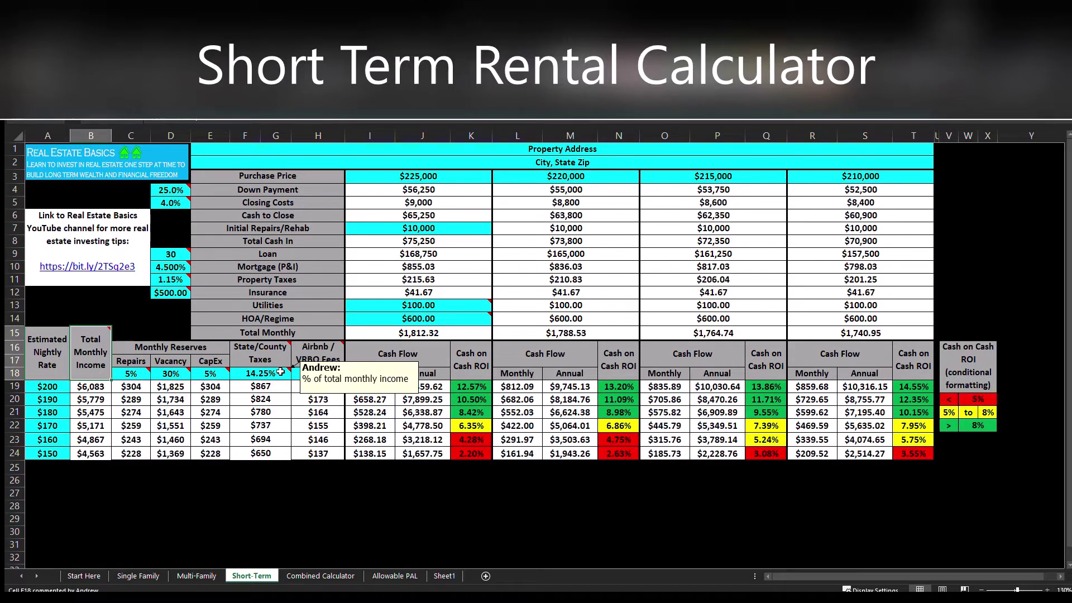
click(280, 372)
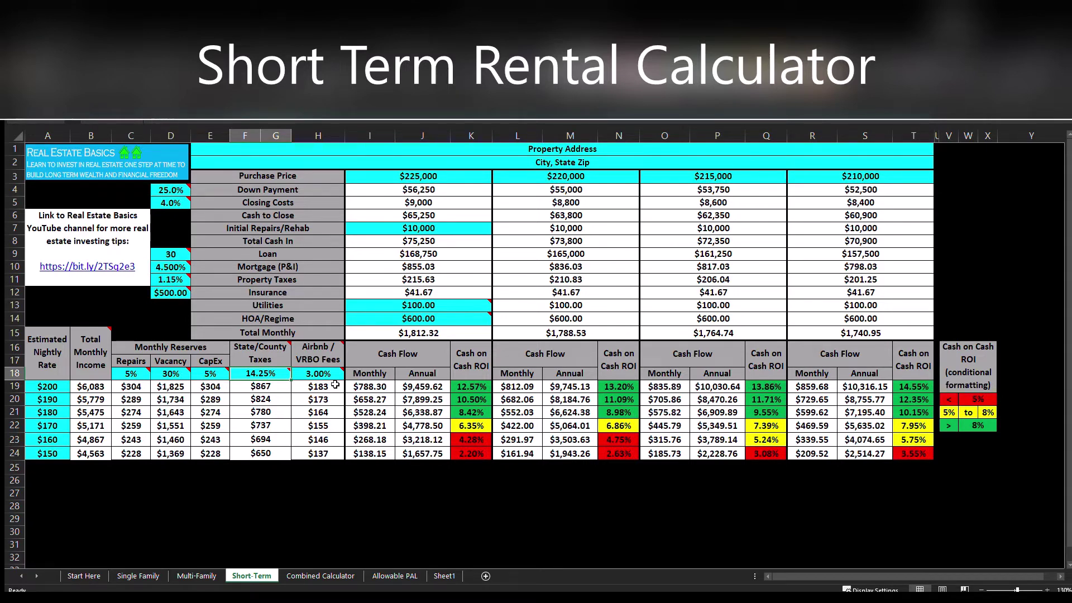
key(ctrl+Page_Down)
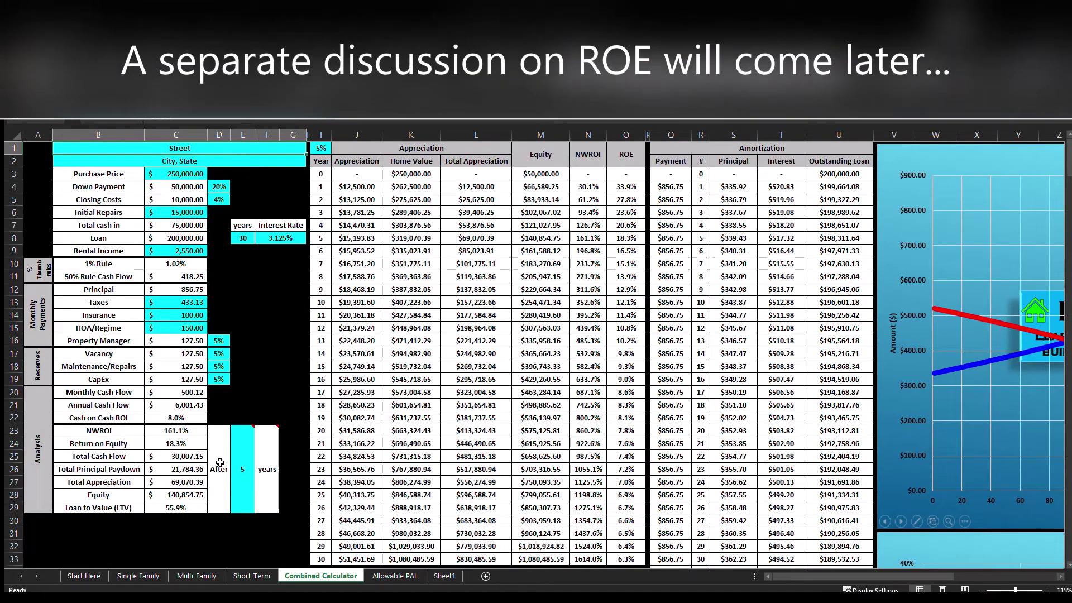
Set the Combined Calculator analysis period in E23 to 7 years and view the Loan Amortization chart
click(242, 458)
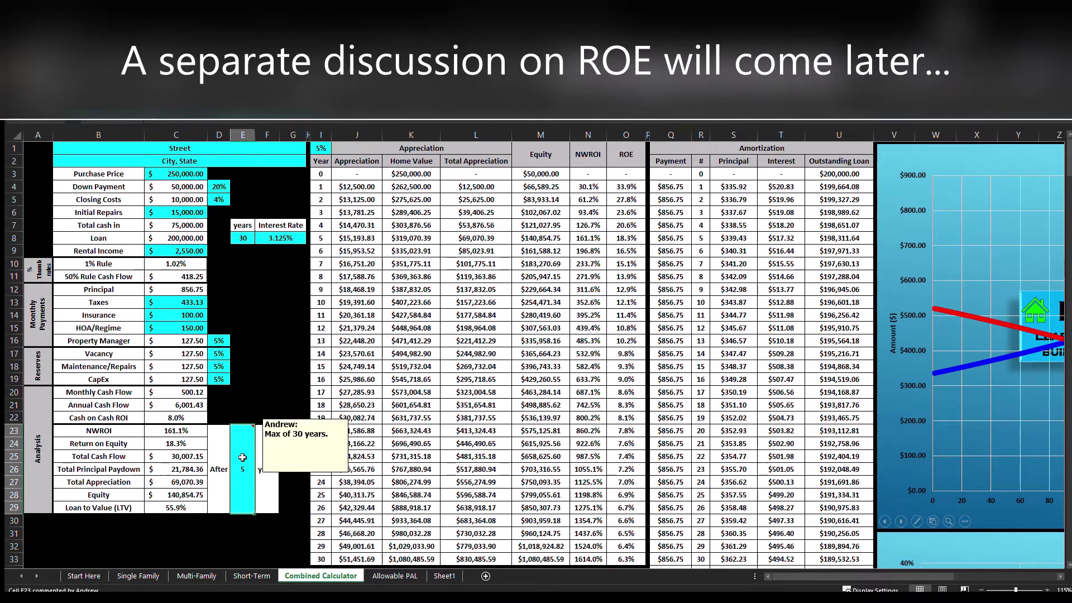
text(7)
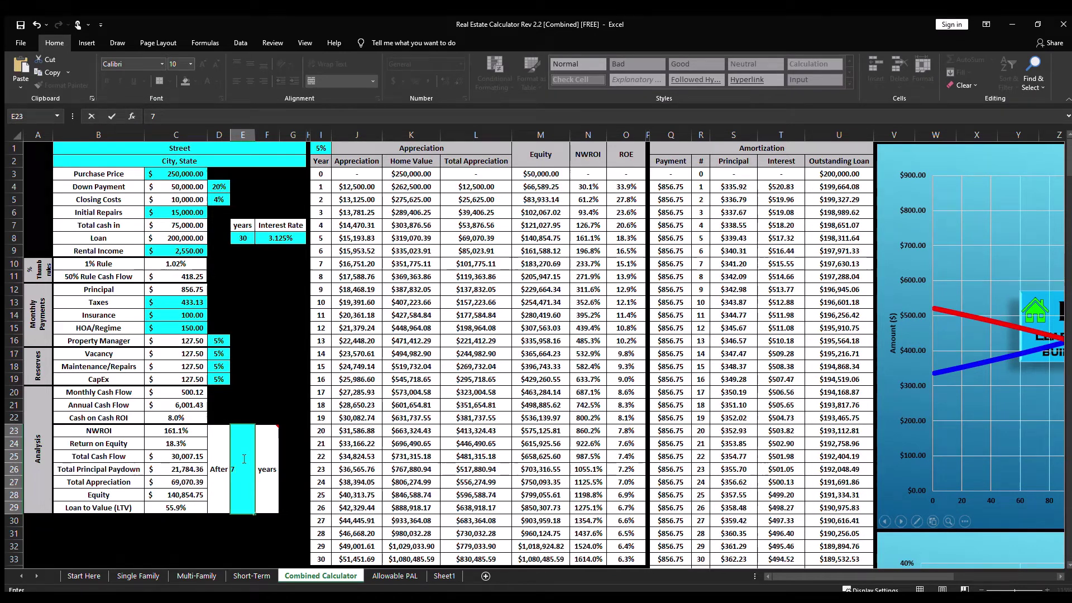
key(Return)
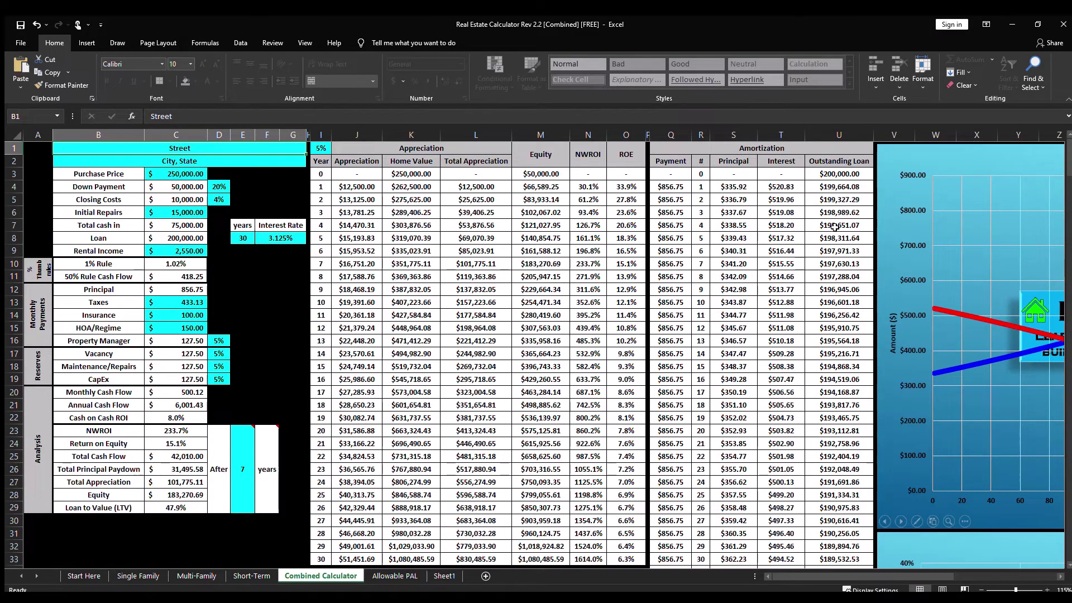
drag(879, 572, 983, 552)
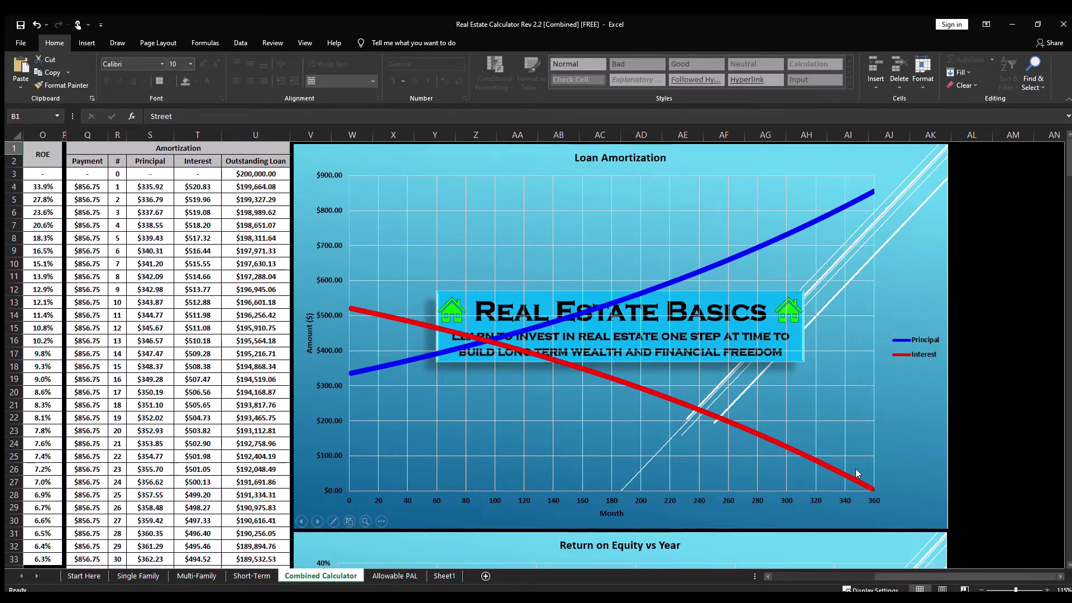
Scroll down to the Return on Equity chart, then switch to the Allowable PAL sheet
scroll(809, 419, down, 6)
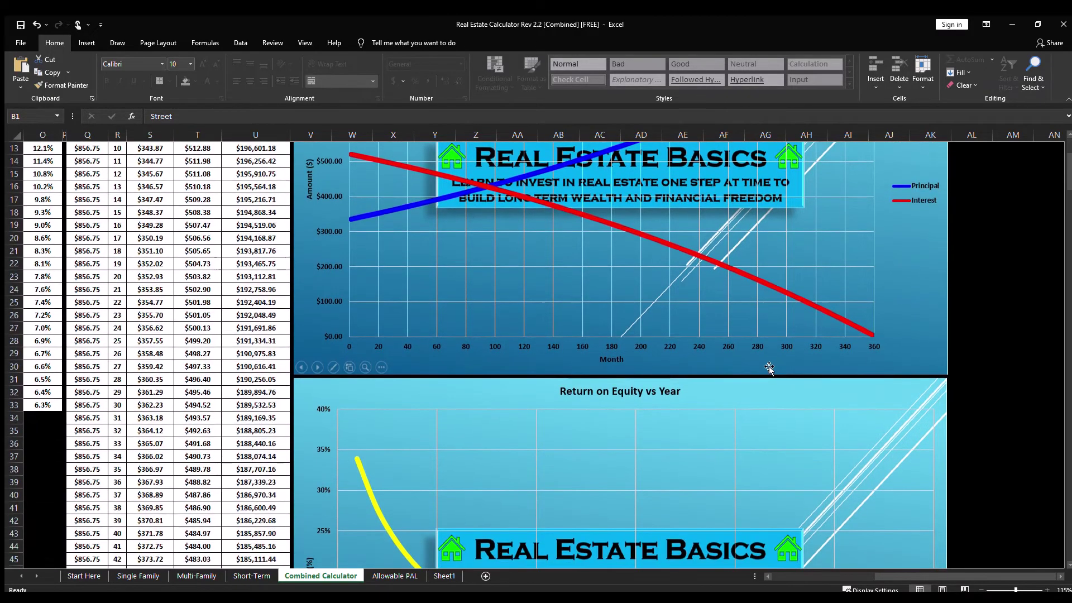
scroll(768, 368, down, 4)
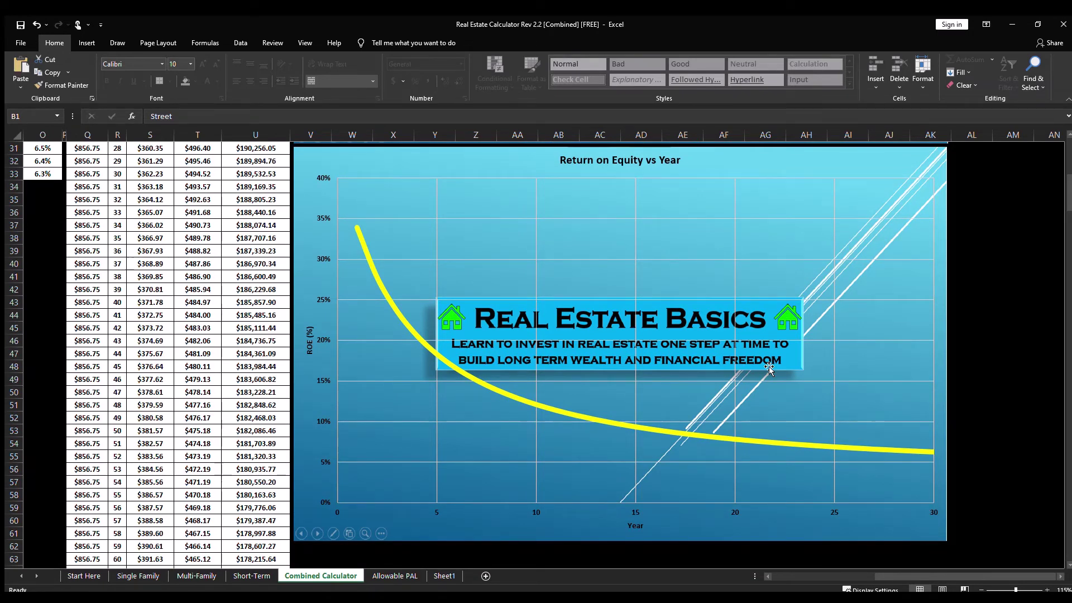
click(402, 576)
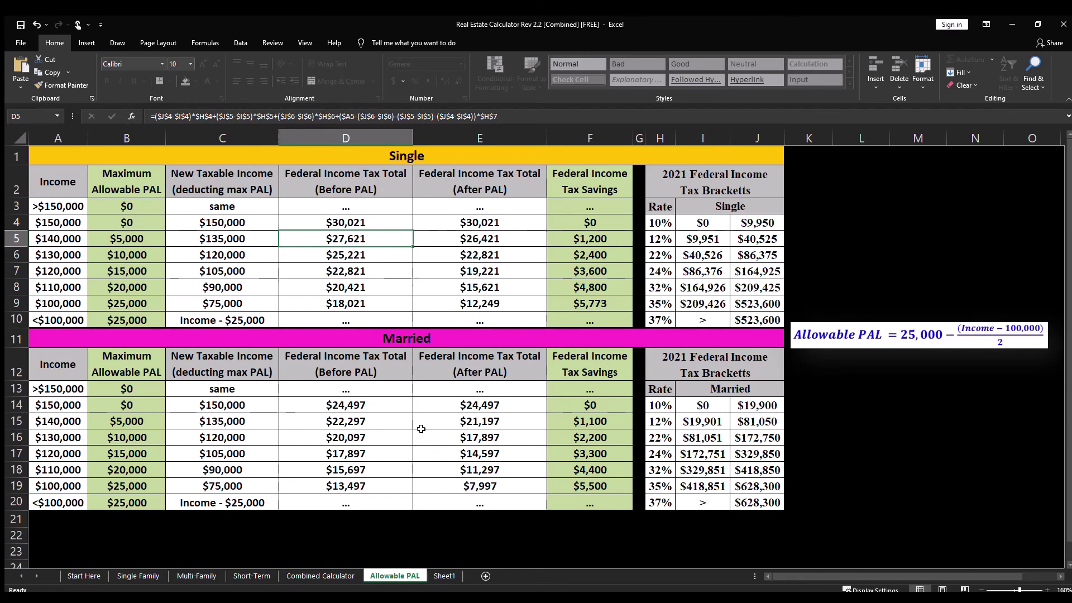
Return via the Combined Calculator sheet to Sheet1's snowy house title picture
click(321, 575)
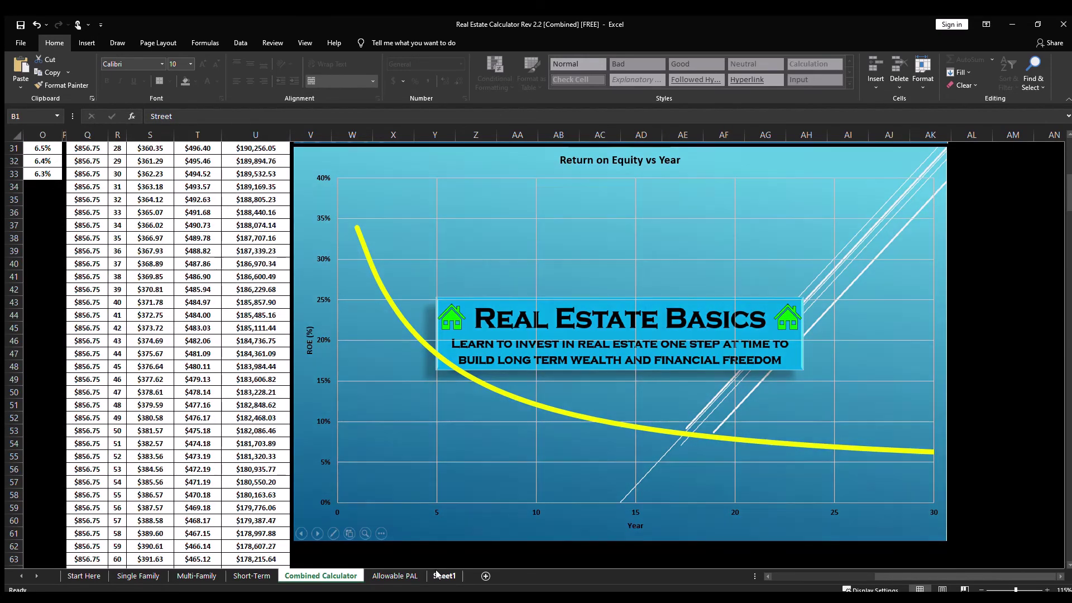
click(435, 575)
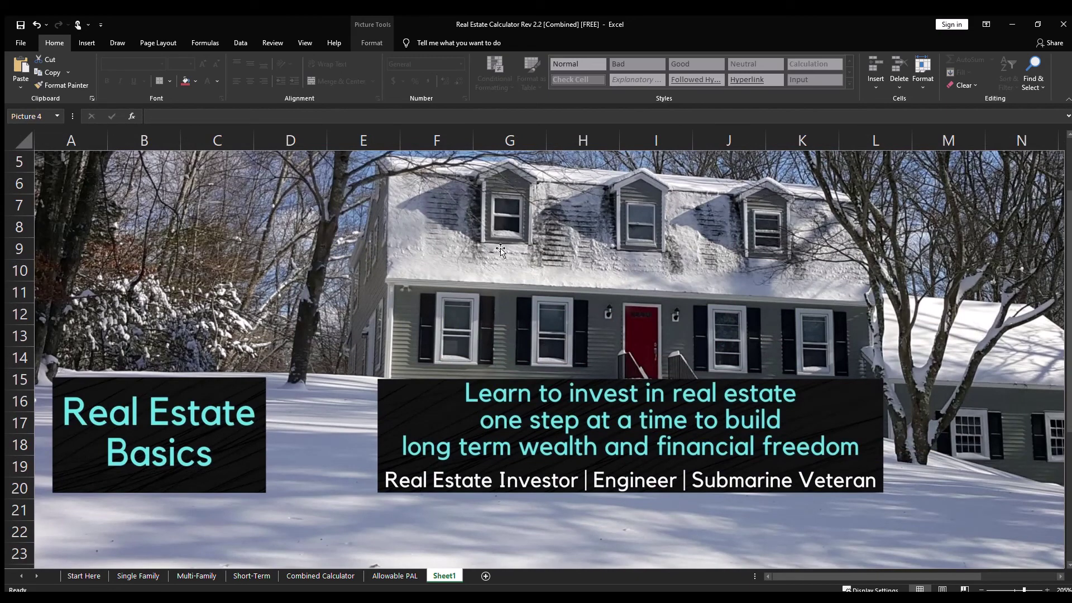